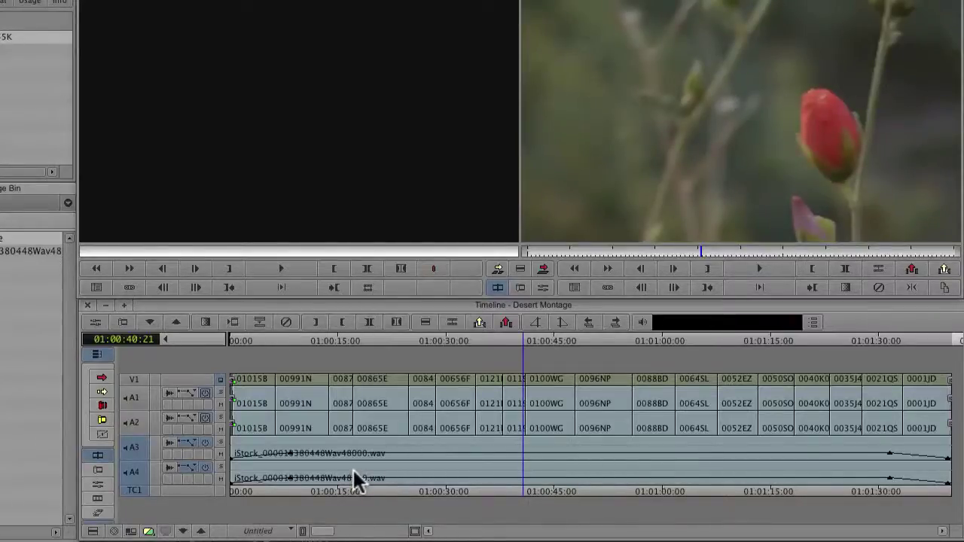
# Step: Move the position indicator back to the sequence start at 01:00:00:21
pyautogui.click(232, 389)
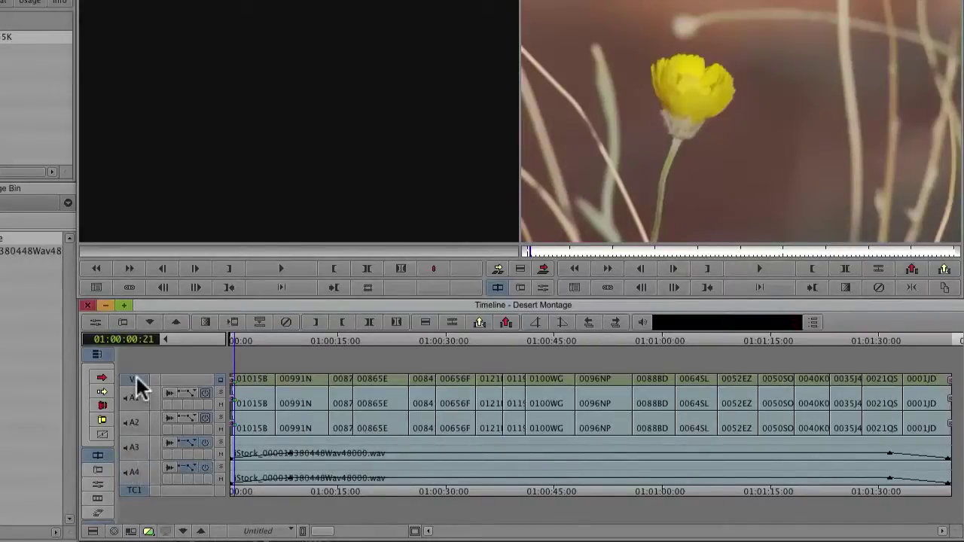
pyautogui.press('\\')
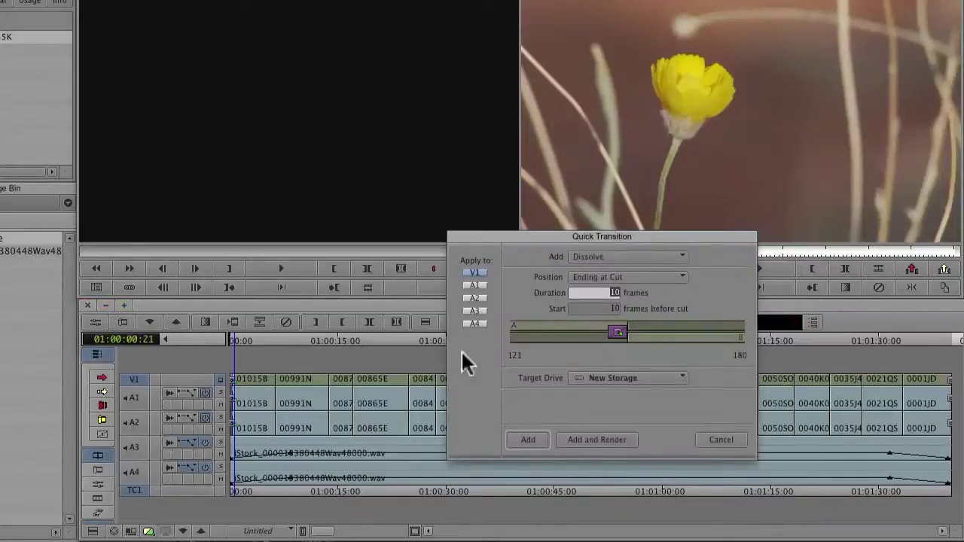
pyautogui.click(723, 440)
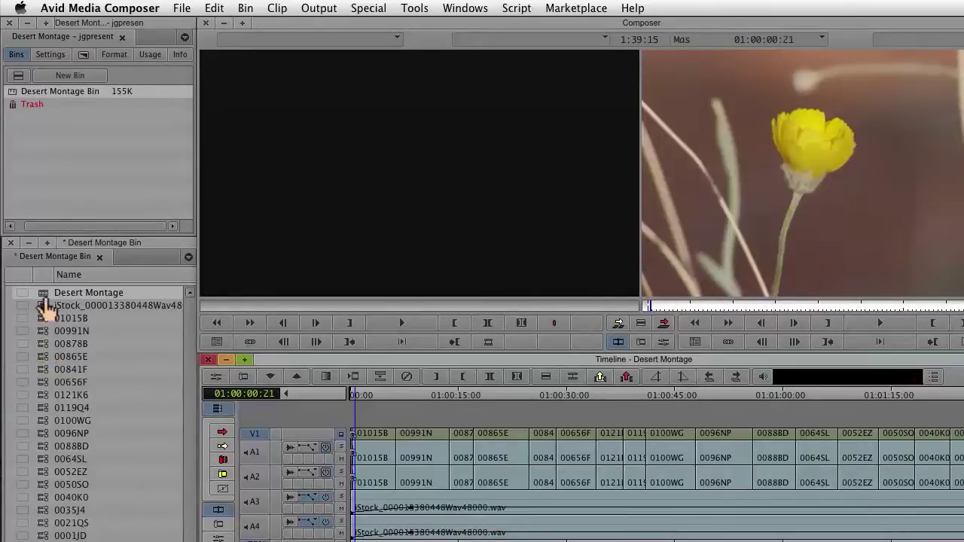
# Step: Activate the Desert Montage bin and select the Desert Montage sequence row
pyautogui.click(43, 316)
pyautogui.click(43, 307)
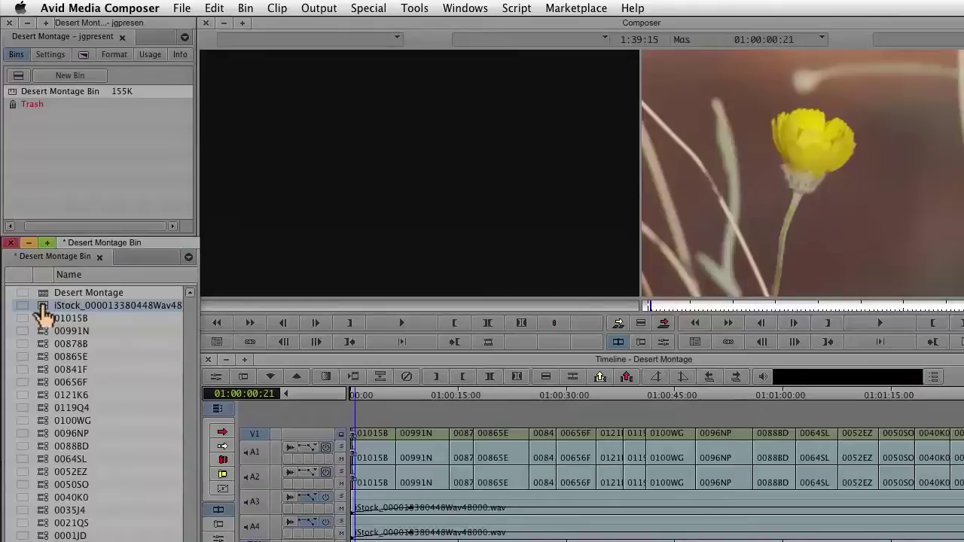
pyautogui.click(45, 294)
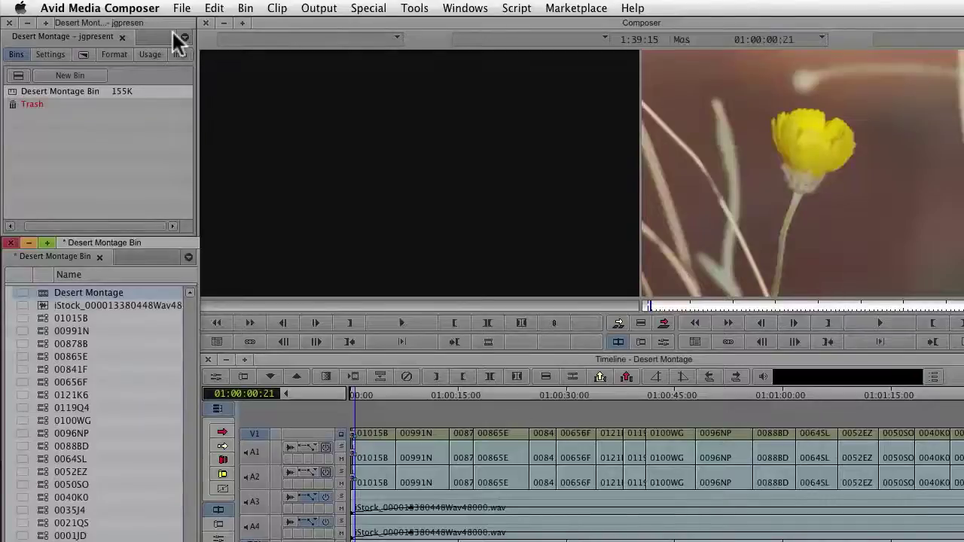
pyautogui.click(181, 10)
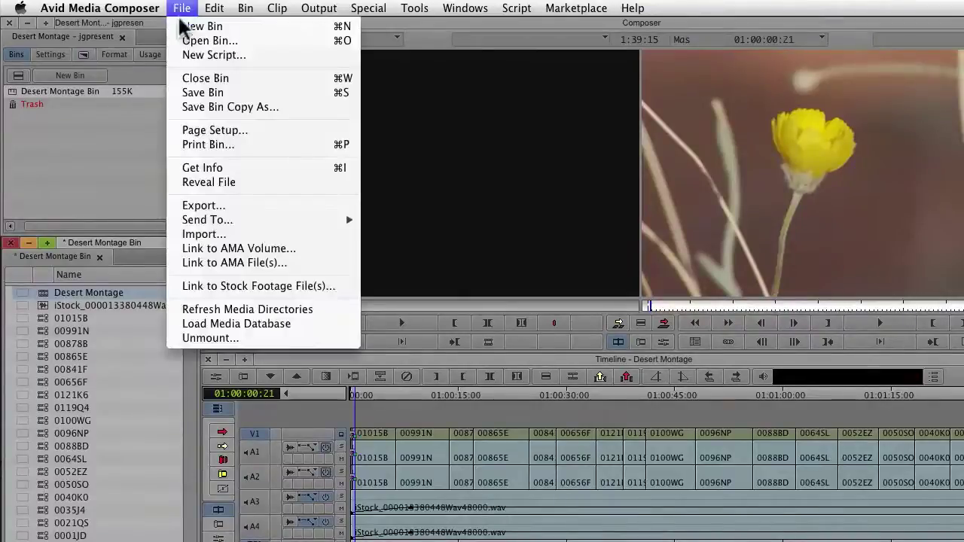
# Step: Export as AAF linked to media, saving Desert Montage.aaf in EGtoPP over the old copy
pyautogui.click(196, 205)
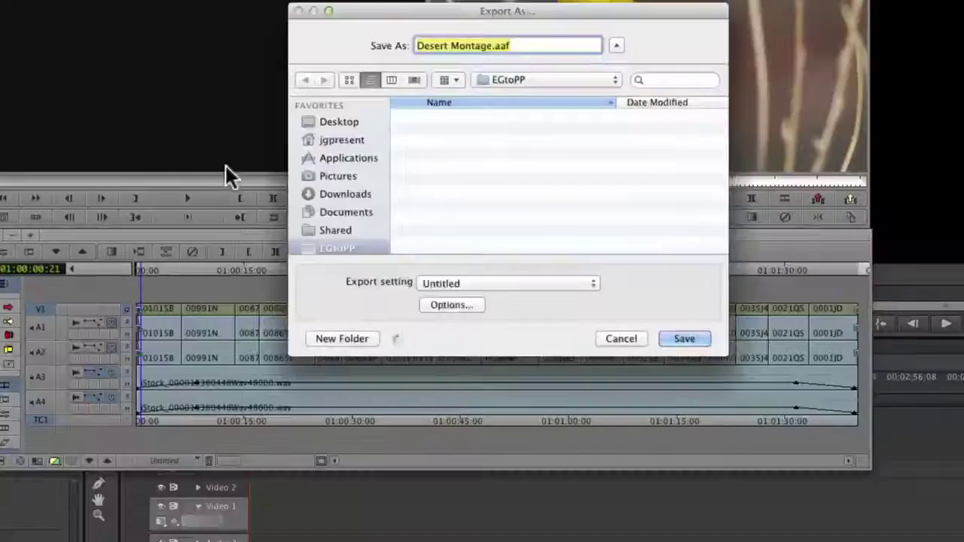
pyautogui.click(470, 304)
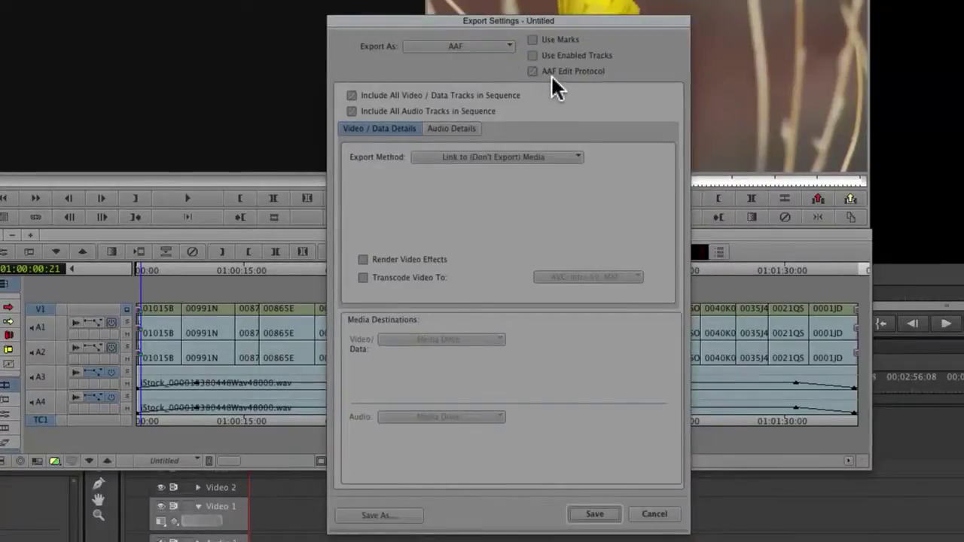
pyautogui.click(445, 129)
pyautogui.click(402, 129)
pyautogui.click(594, 513)
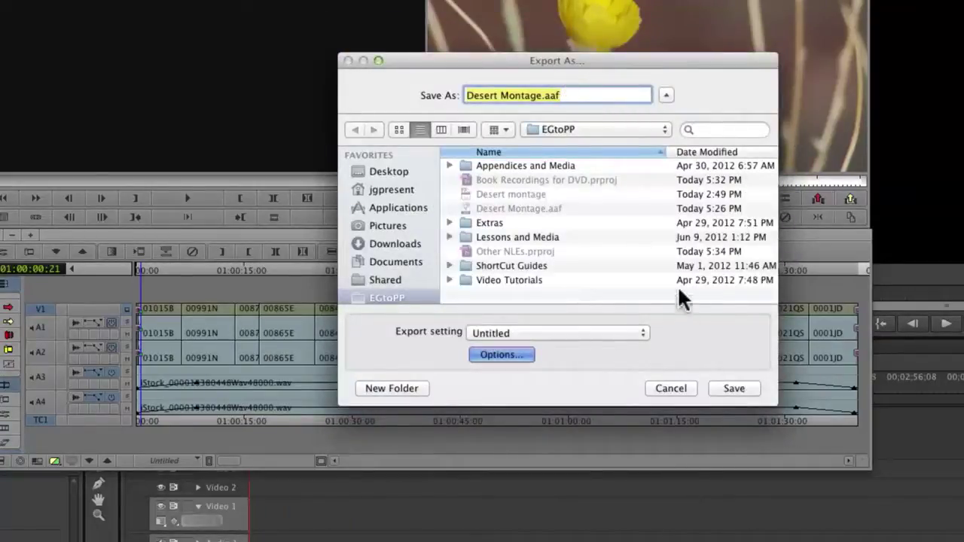
pyautogui.click(729, 386)
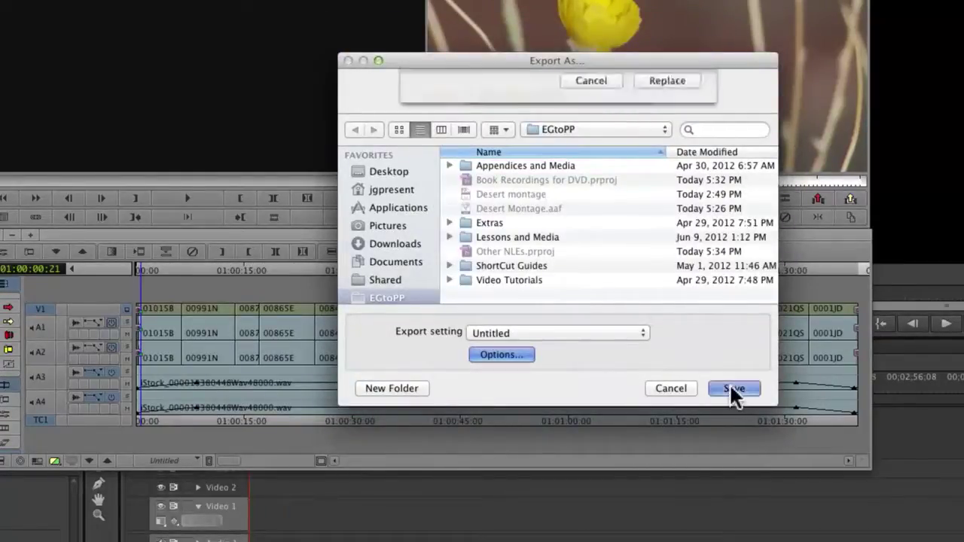
pyautogui.click(662, 158)
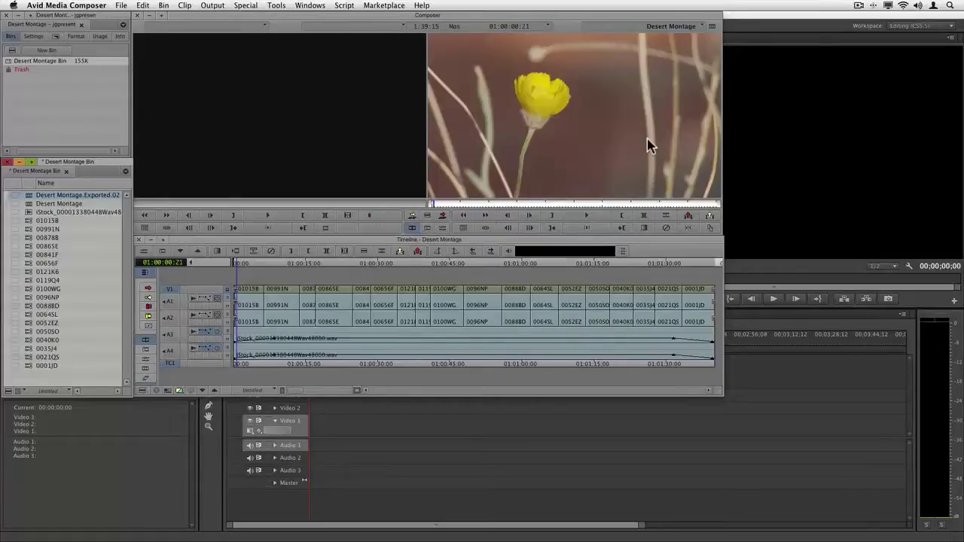
# Step: In Premiere Pro, import Desert Montage.aaf from the EGtoPP folder and accept the AAF import log
pyautogui.click(748, 146)
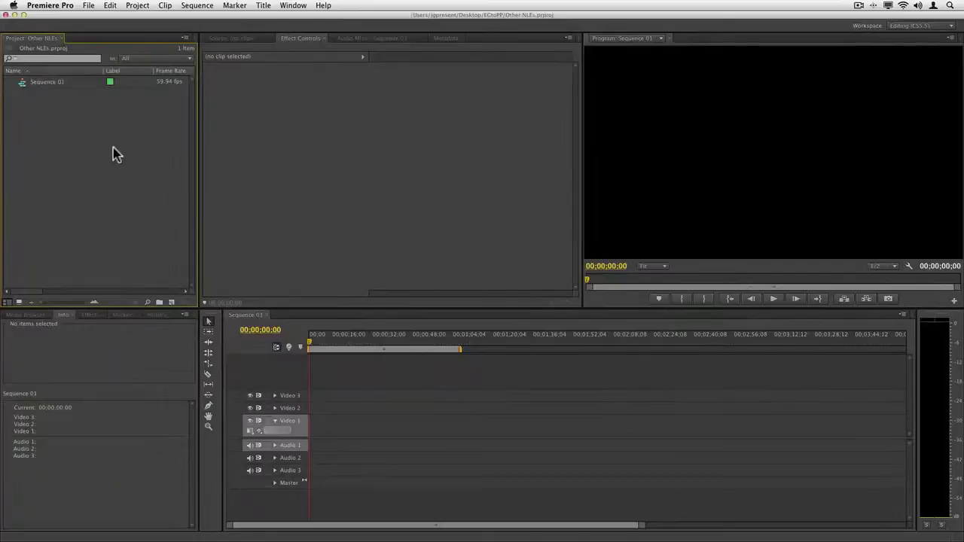
pyautogui.doubleClick(77, 129)
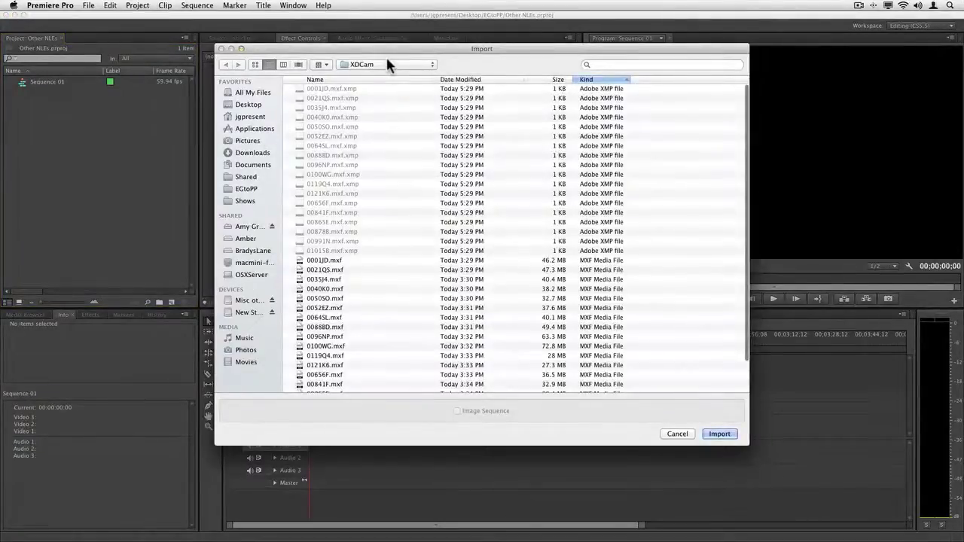
pyautogui.click(388, 64)
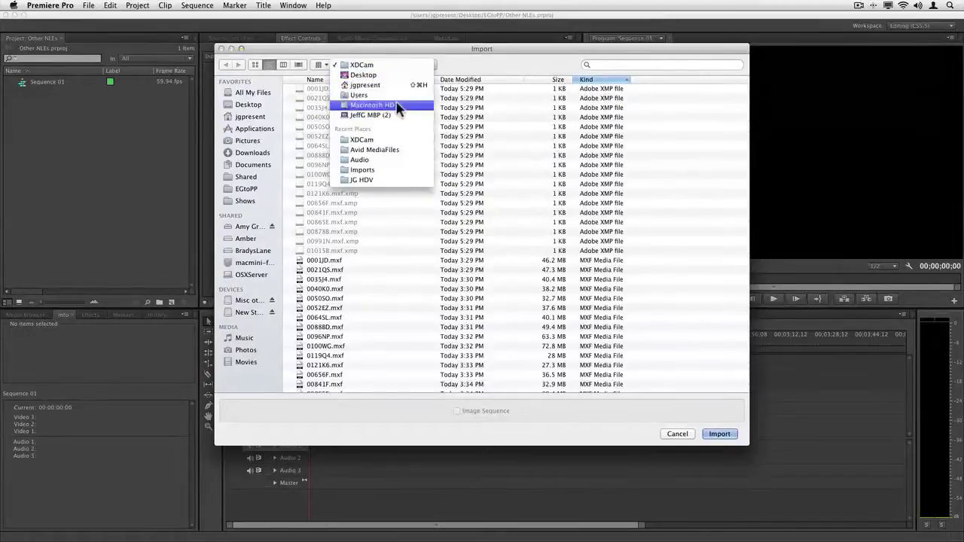
pyautogui.click(253, 188)
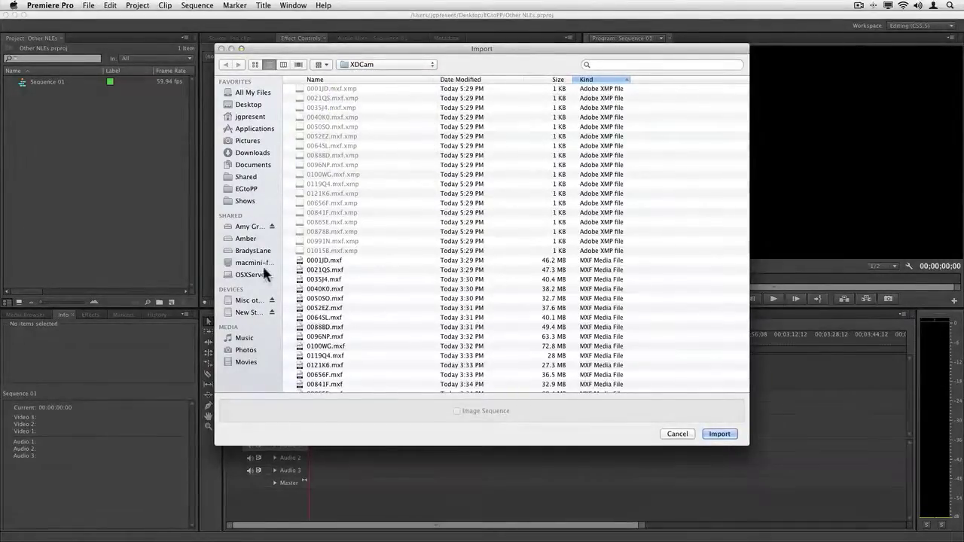
pyautogui.click(259, 188)
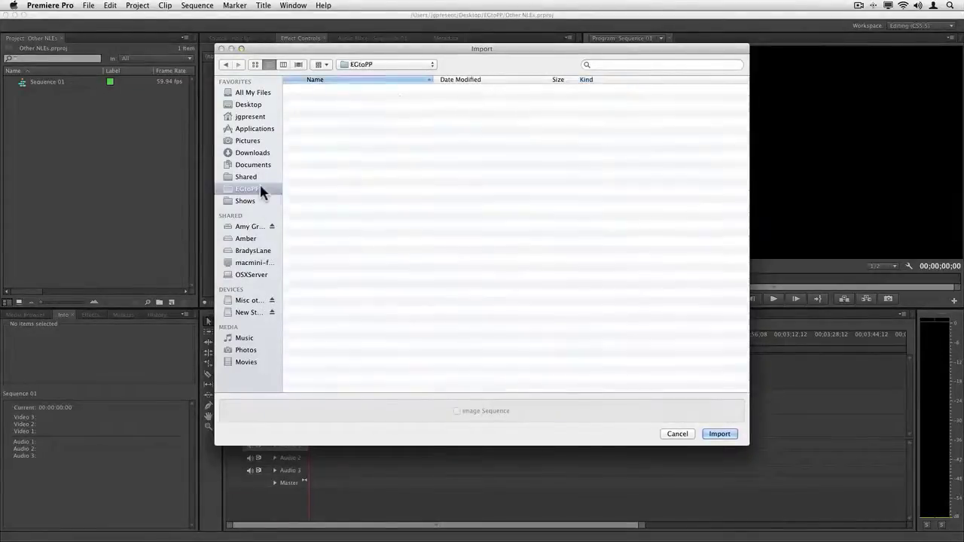
pyautogui.click(381, 117)
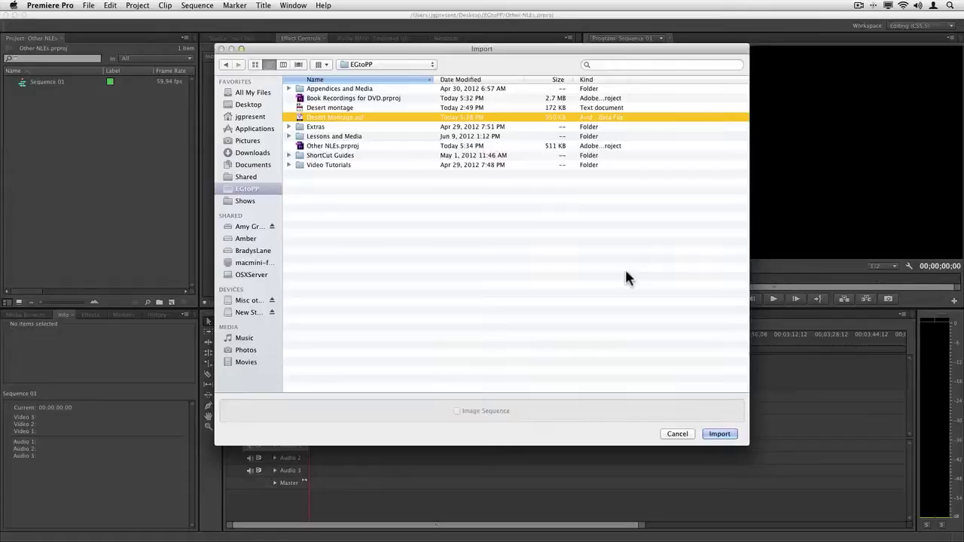
pyautogui.click(719, 435)
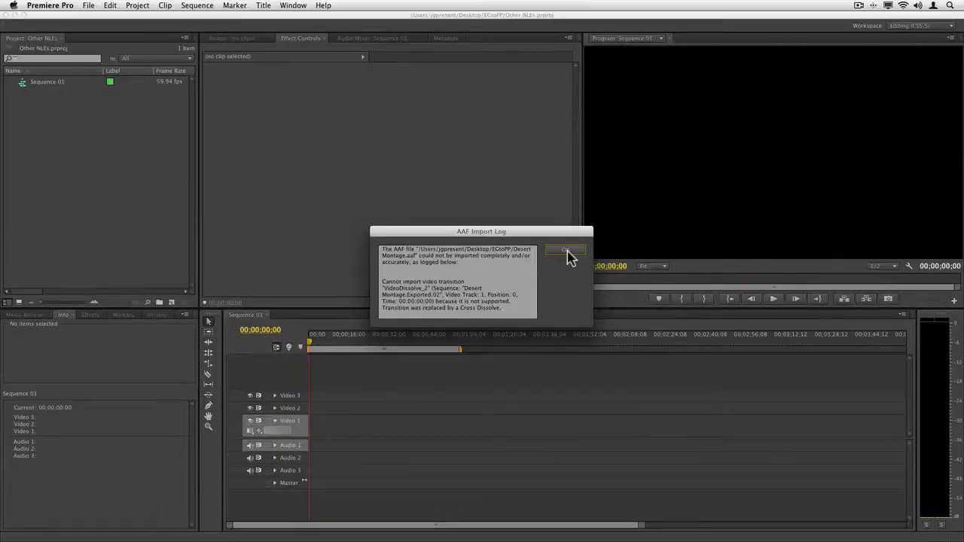
pyautogui.click(566, 250)
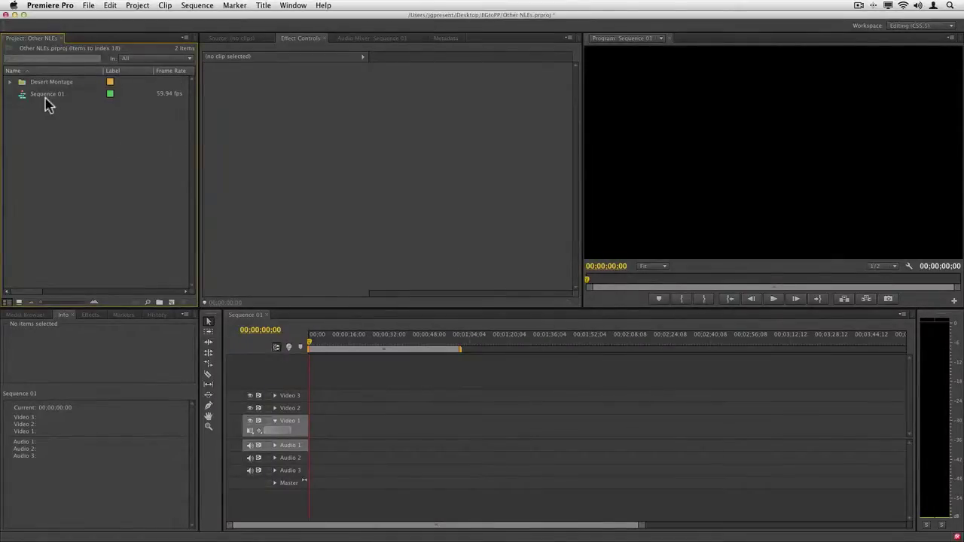
# Step: Expand the Desert Montage bin, open Desert Montage.Exported.02, and start Link Media on the bin
pyautogui.click(12, 80)
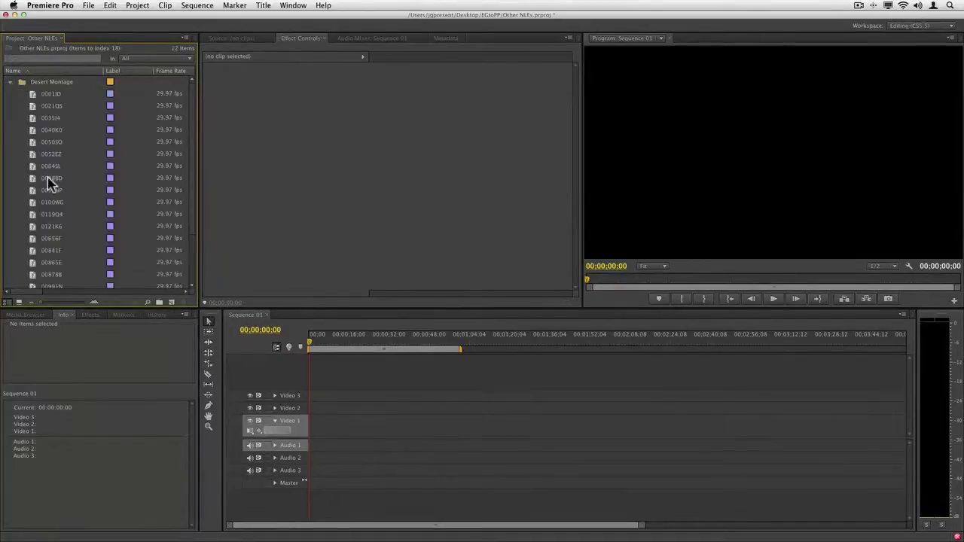
pyautogui.scroll(-3, 48, 181)
pyautogui.doubleClick(31, 250)
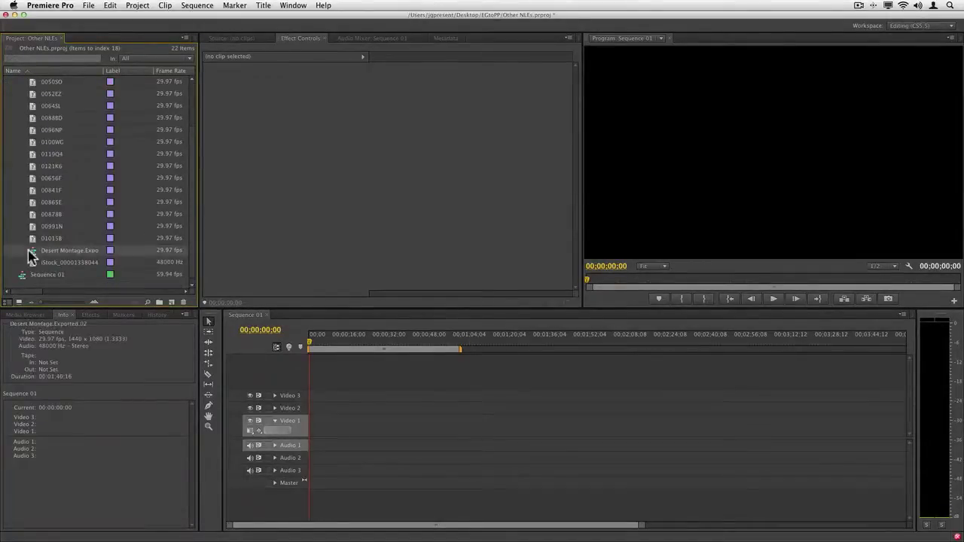
pyautogui.scroll(3, 37, 91)
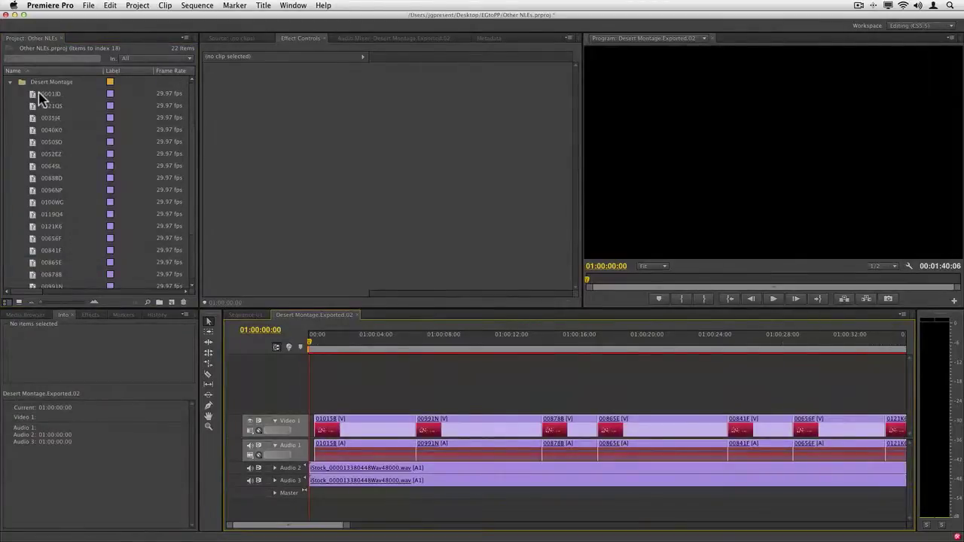
pyautogui.rightClick(23, 88)
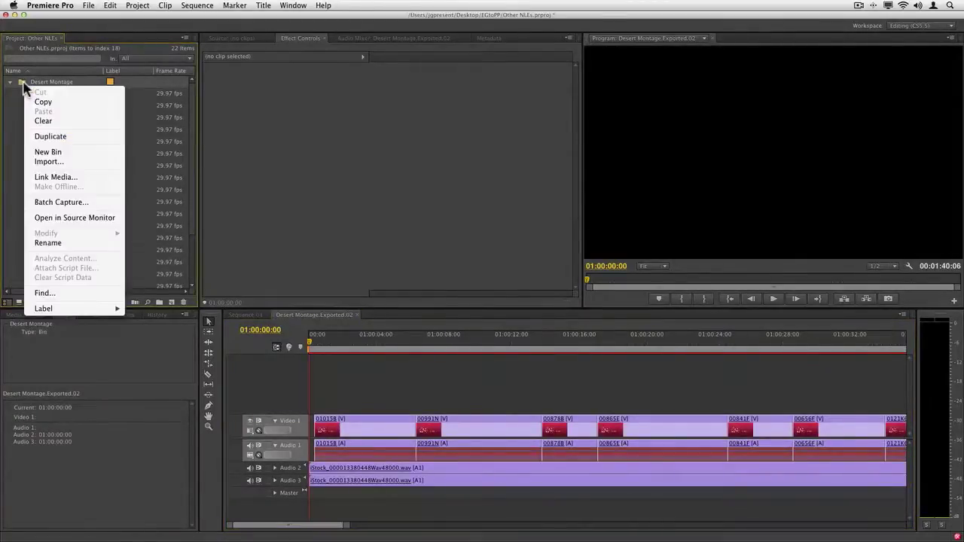
pyautogui.click(67, 181)
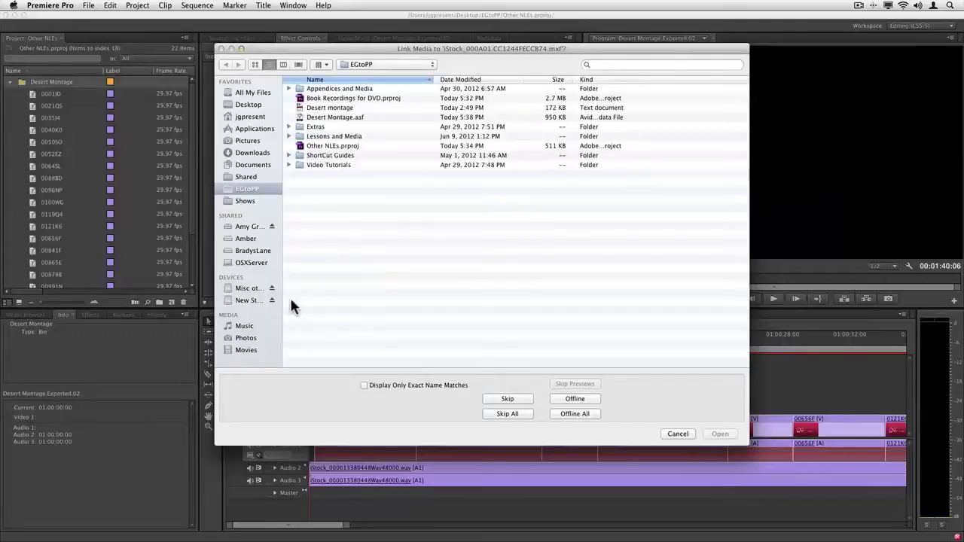
# Step: Relink the iStock clip to its MXF file in New Storage > Avid MediaFiles
pyautogui.click(247, 300)
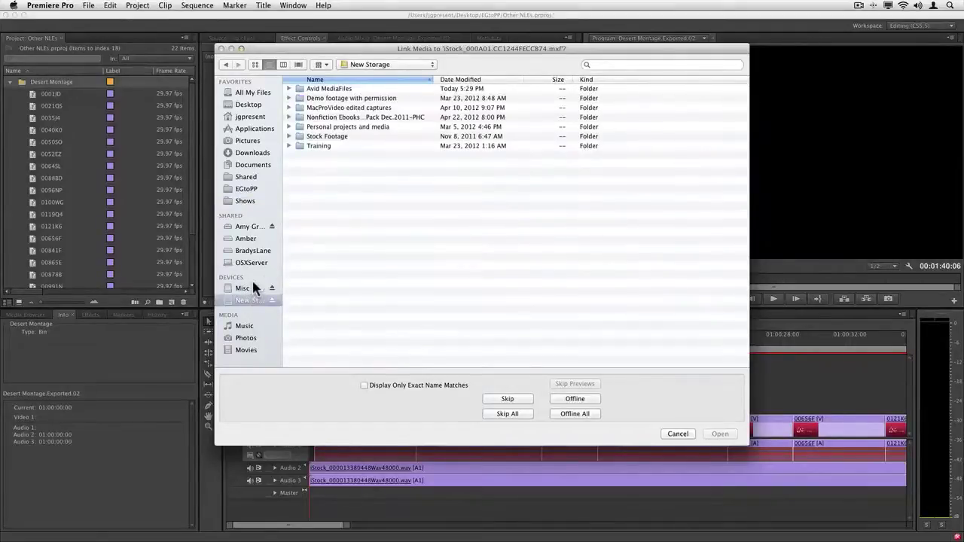
pyautogui.doubleClick(347, 88)
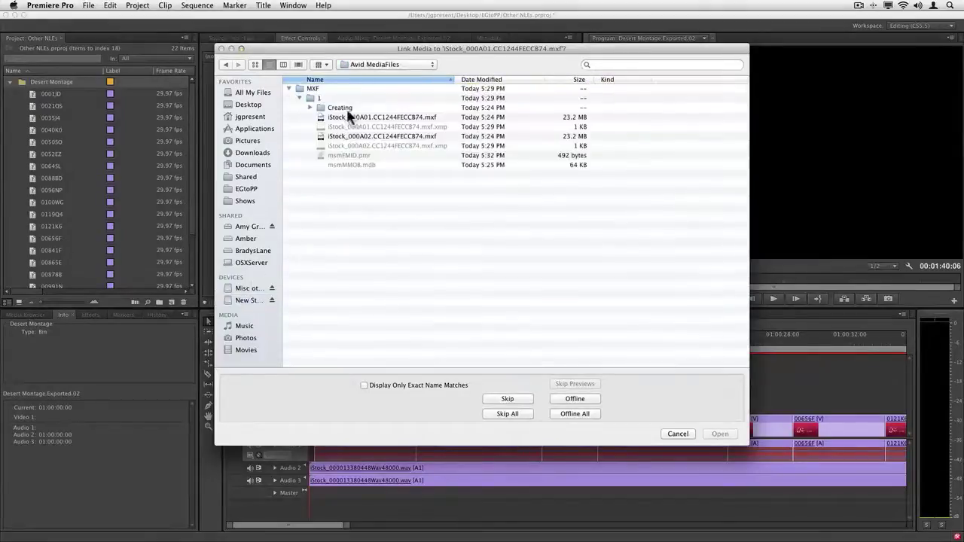
pyautogui.click(359, 119)
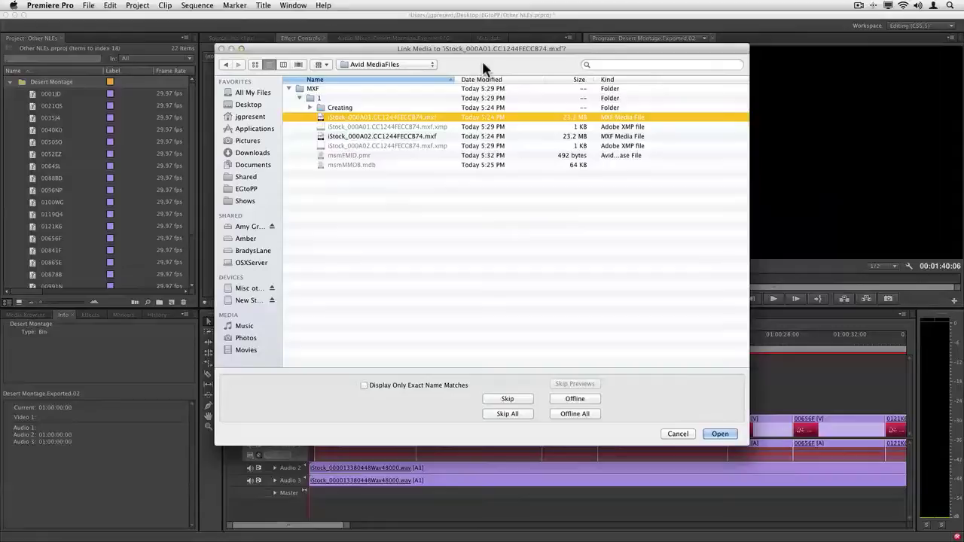
pyautogui.click(728, 433)
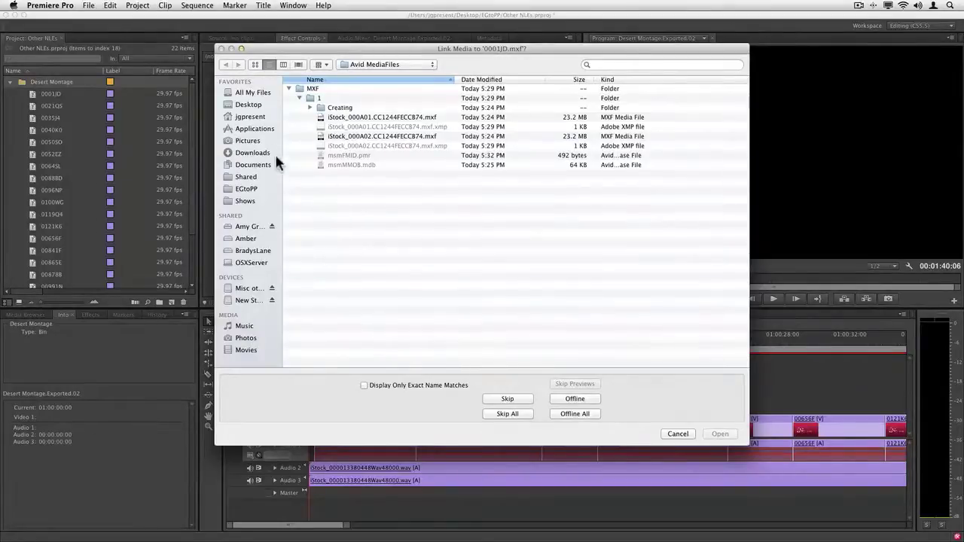
# Step: Relink 0001JD to 0001JD.mxf in Desktop > XDCam, showing only exact name matches
pyautogui.click(252, 106)
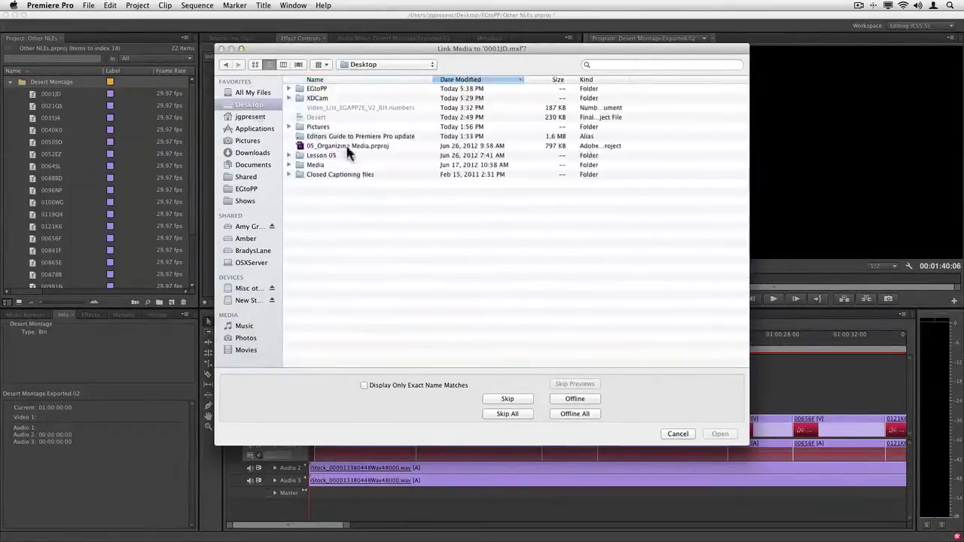
pyautogui.doubleClick(326, 96)
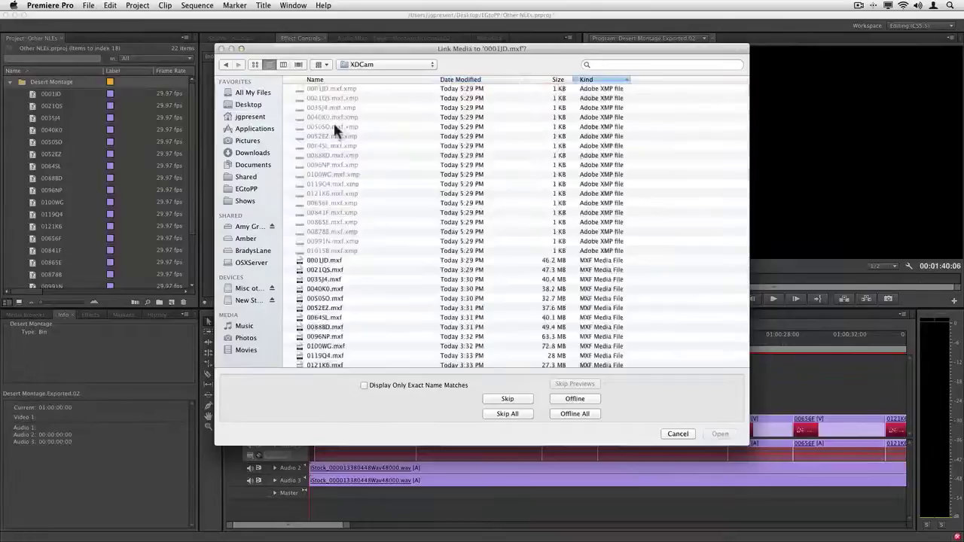
pyautogui.click(394, 384)
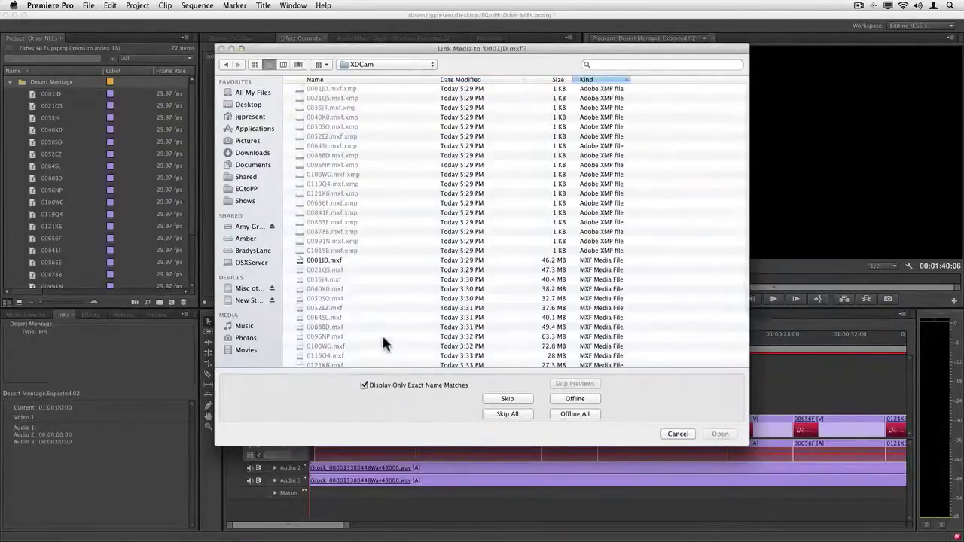
pyautogui.click(341, 260)
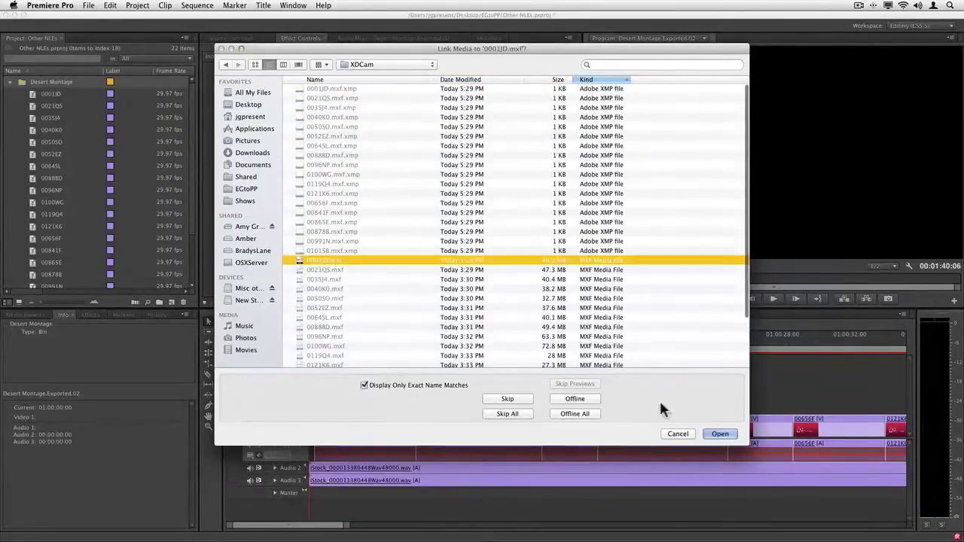
pyautogui.click(717, 436)
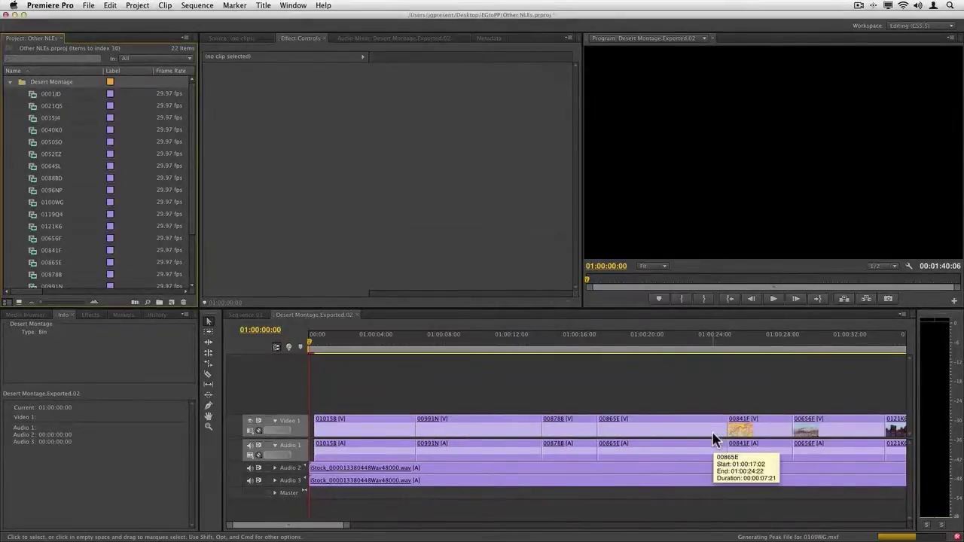
# Step: Zoom the timeline to the sequence, check its end and start, and expand the Audio 2 track
pyautogui.click(653, 357)
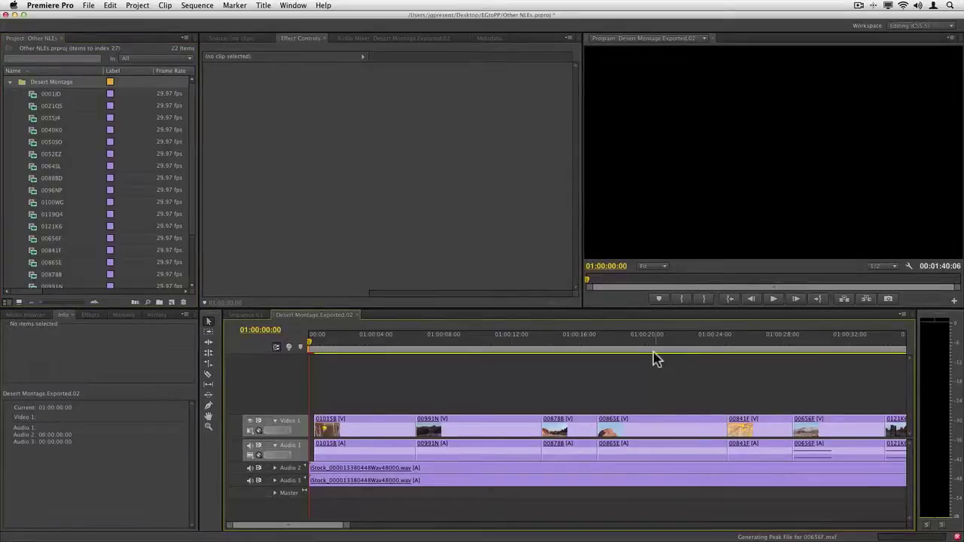
pyautogui.press('\\')
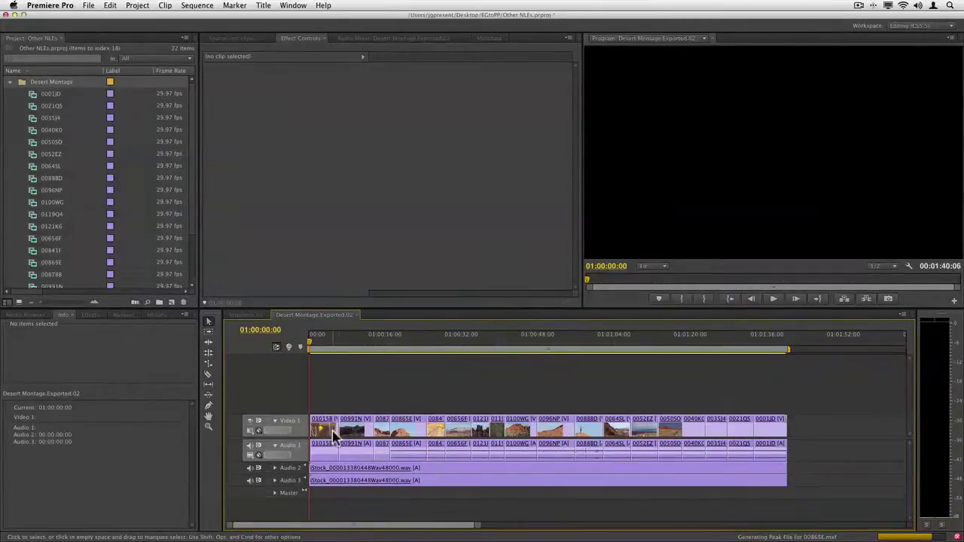
pyautogui.press('\\')
pyautogui.press('=')
pyautogui.press('=')
pyautogui.press('=')
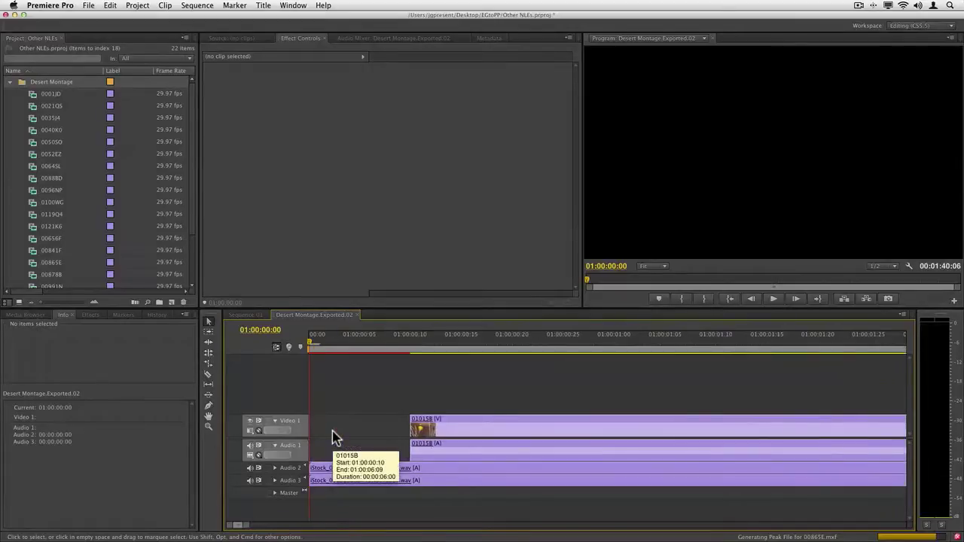
pyautogui.press('Down')
pyautogui.press('End')
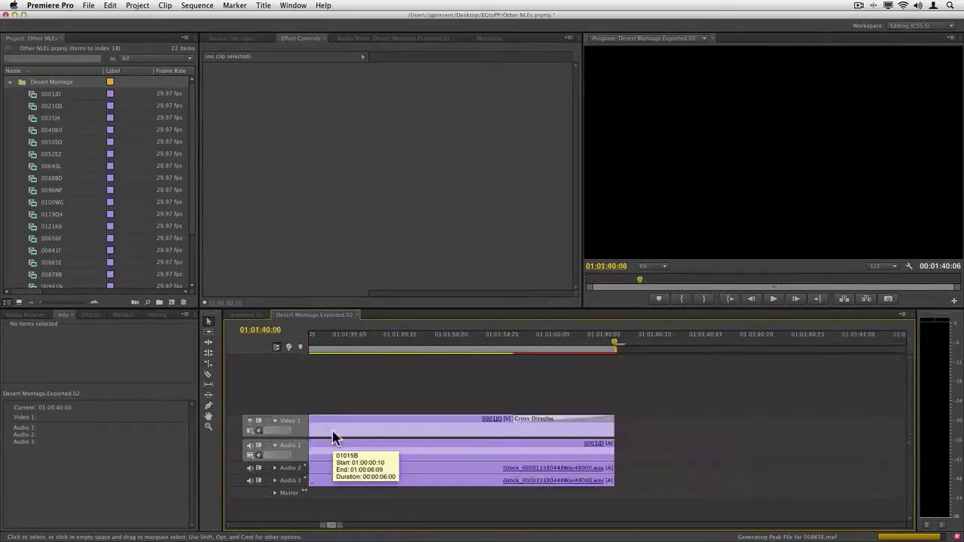
pyautogui.press('Home')
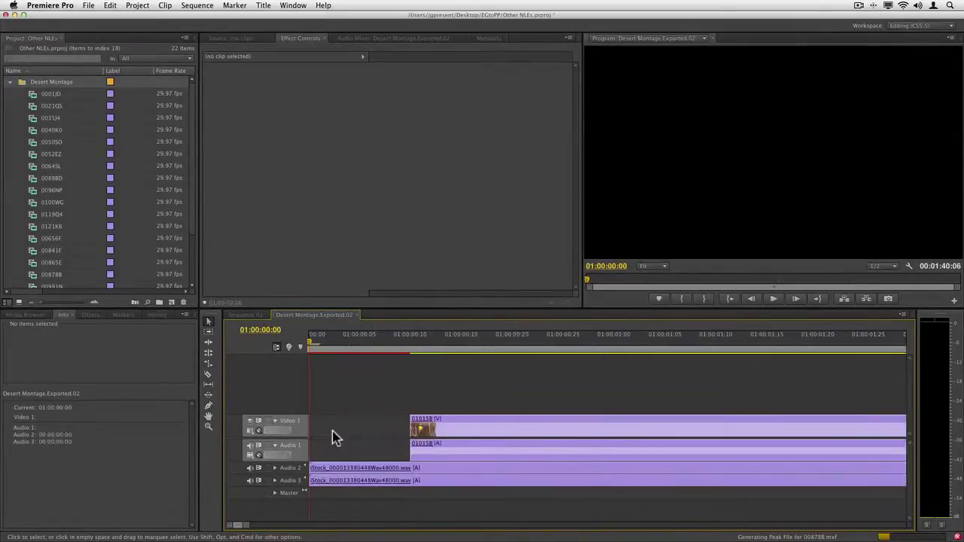
pyautogui.click(275, 467)
# Step: With the timeline maximized, show the clip volume line on Audio 2
pyautogui.press('`')
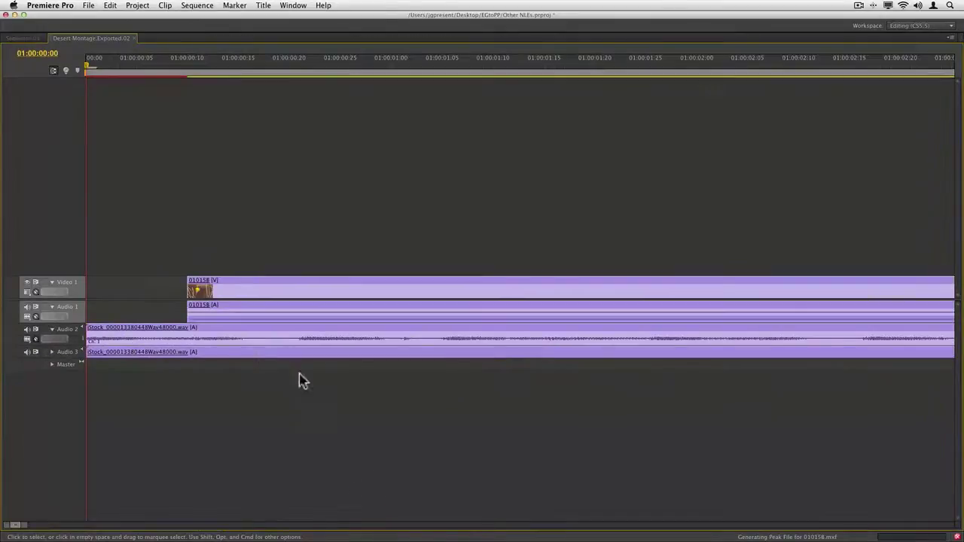
pyautogui.click(33, 340)
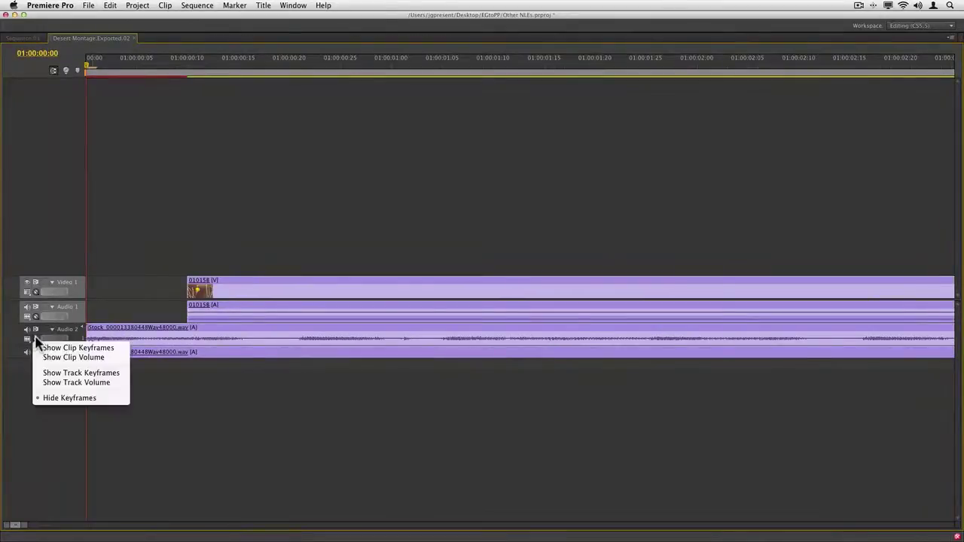
pyautogui.click(68, 357)
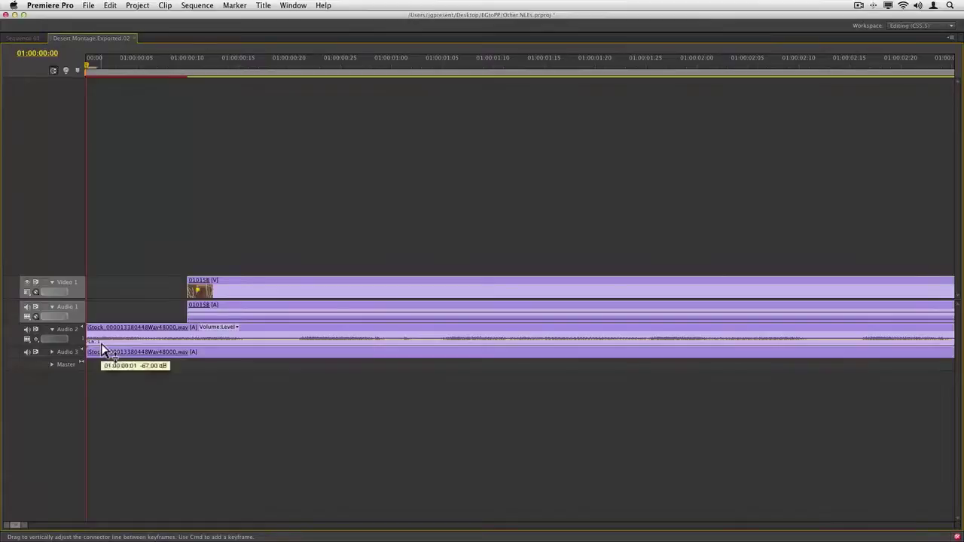
pyautogui.press('-')
pyautogui.press('-')
pyautogui.press('-')
pyautogui.press('-')
pyautogui.press('-')
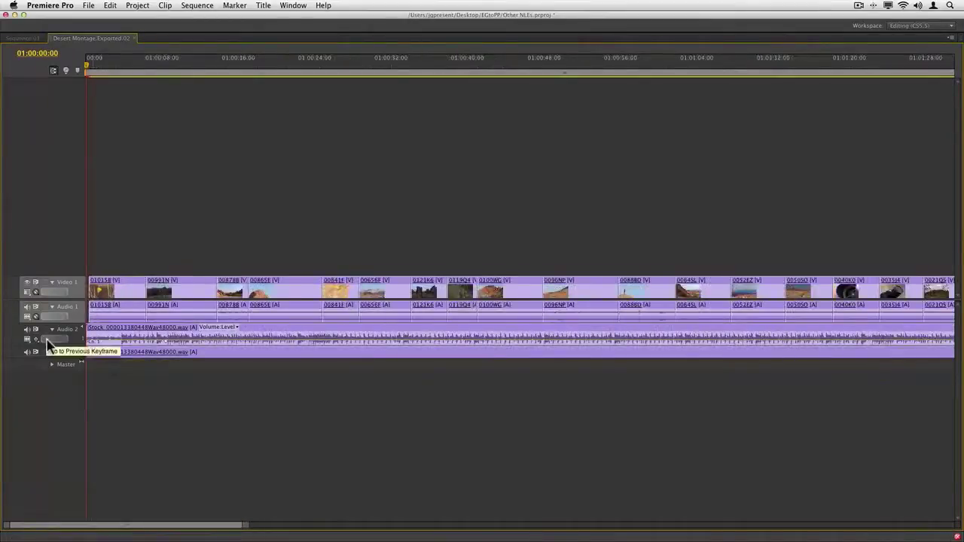
# Step: Hide the Audio 2 waveform, set it to Show Name Only, and restore the normal layout
pyautogui.click(28, 340)
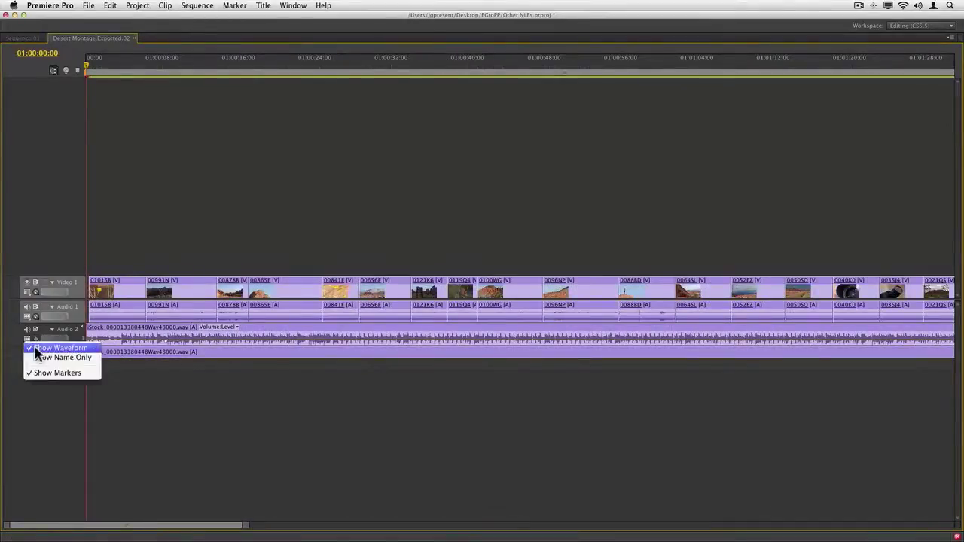
pyautogui.click(34, 348)
pyautogui.click(24, 340)
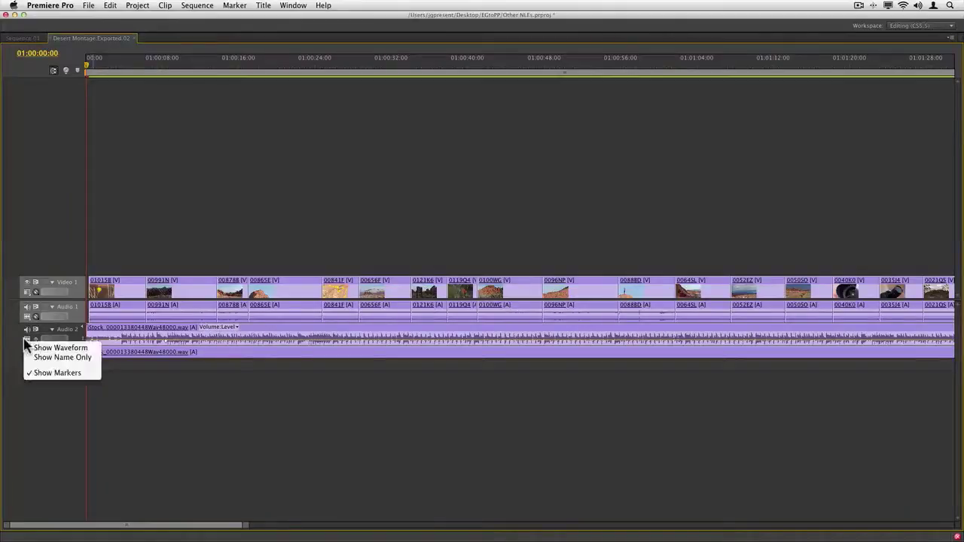
pyautogui.click(33, 358)
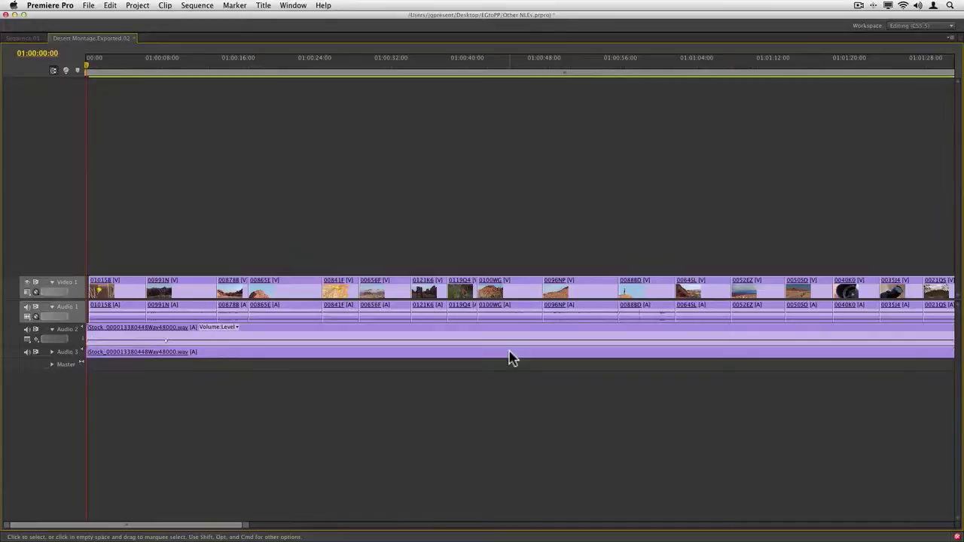
pyautogui.press('-')
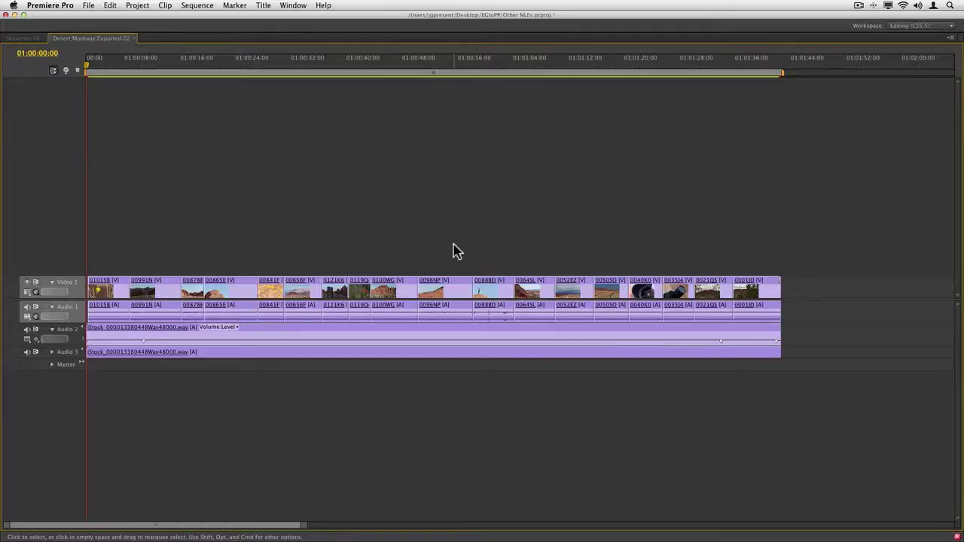
pyautogui.press('`')
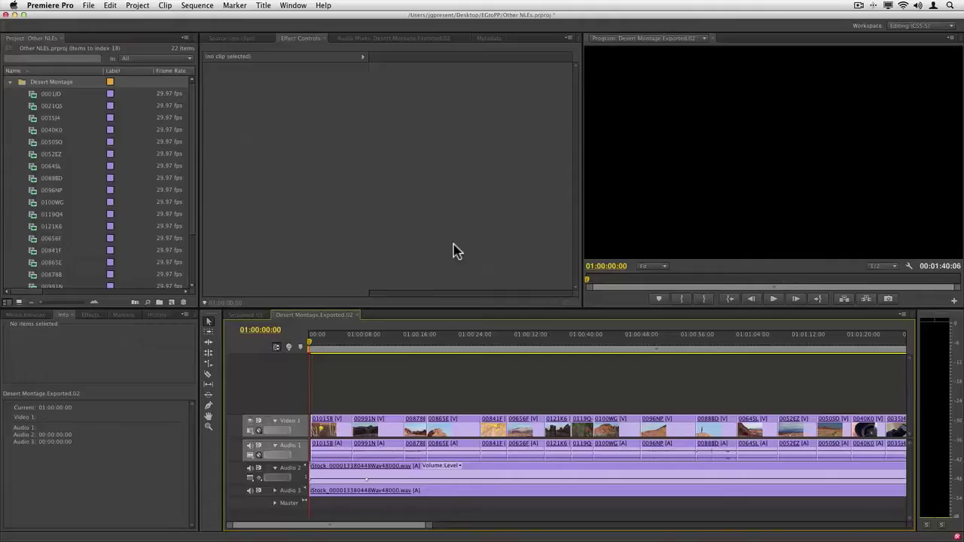